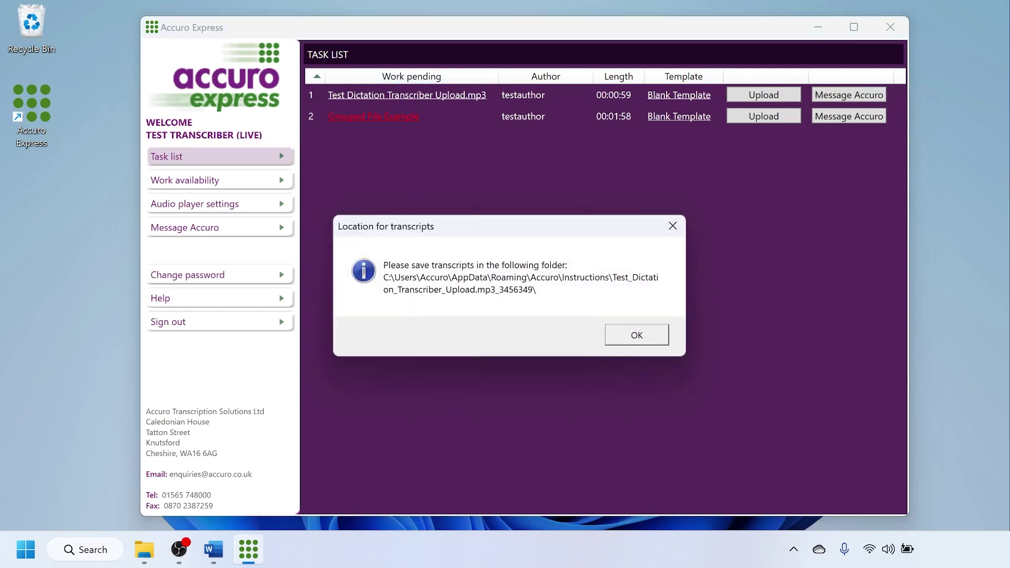
Step: Dismiss the folder notice, reopen the transcripts folder and open the Blank Template document
{"action": "key", "text": "Return"}
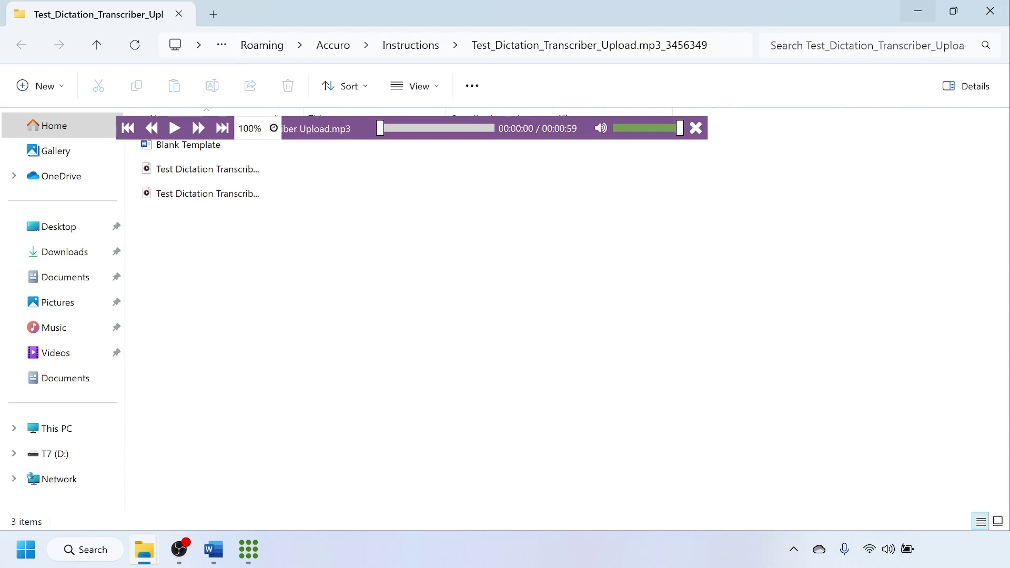
{"action": "key", "text": "super+Down"}
{"action": "key", "text": "super+Down"}
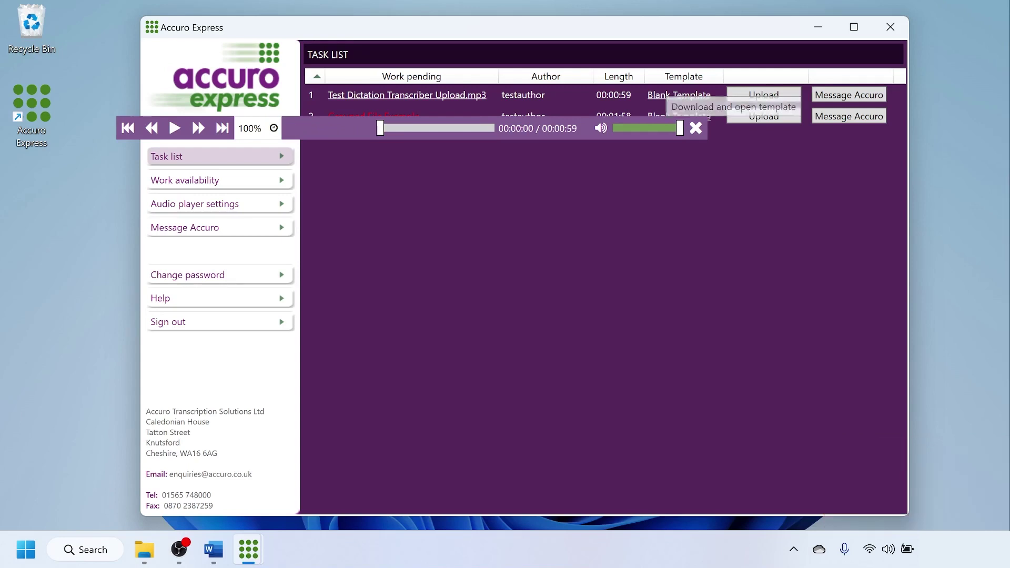
{"action": "left_click", "coordinate": [144, 549]}
{"action": "left_click", "coordinate": [252, 457]}
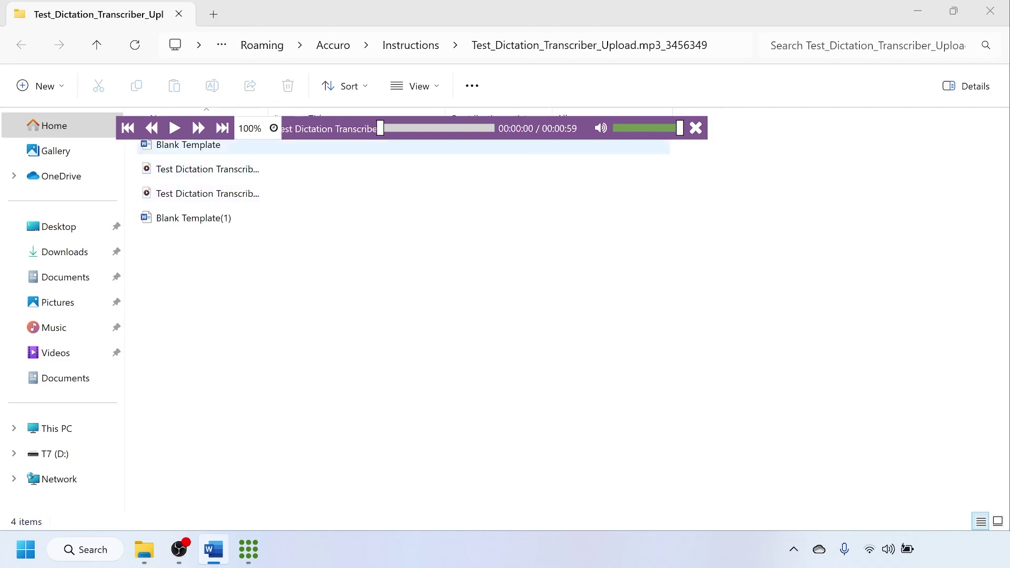
{"action": "left_click_drag", "start_coordinate": [326, 132], "coordinate": [391, 96]}
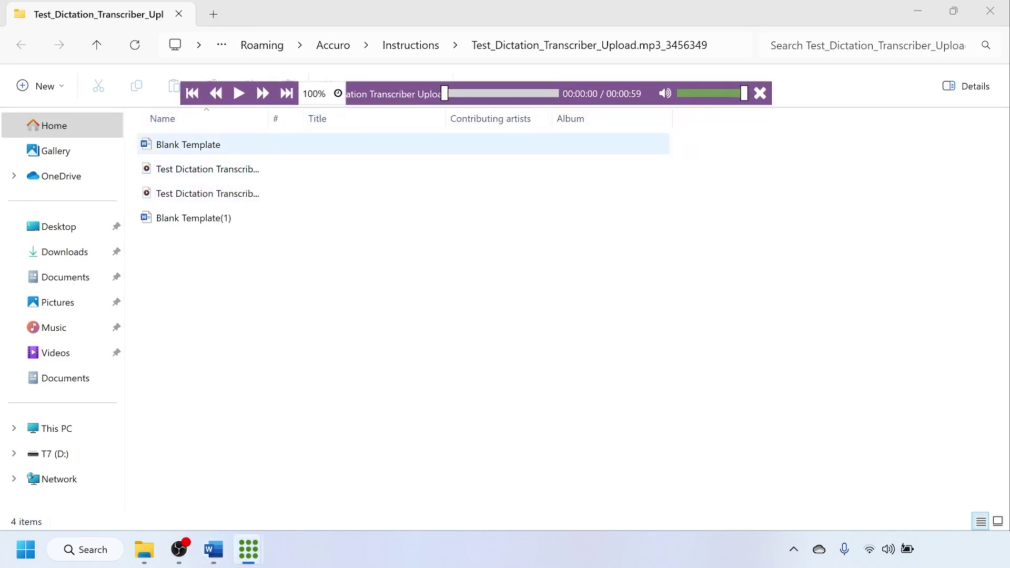
{"action": "double_click", "coordinate": [188, 145]}
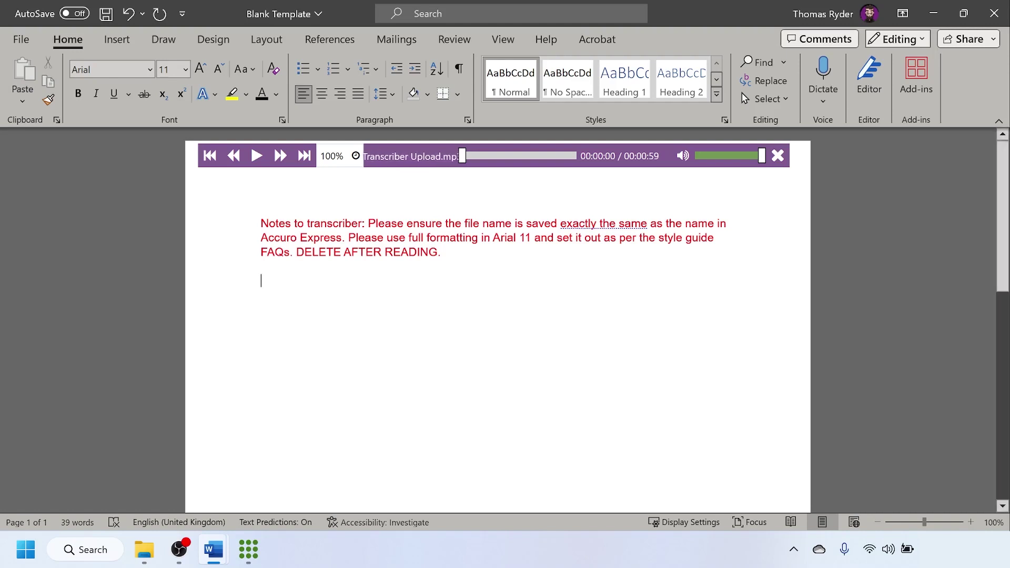
Step: Play the dictation and type the header lines: DATE HERE, Routine Referral, Cardiology, Salford, Dear Colleague
{"action": "key", "text": "F9"}
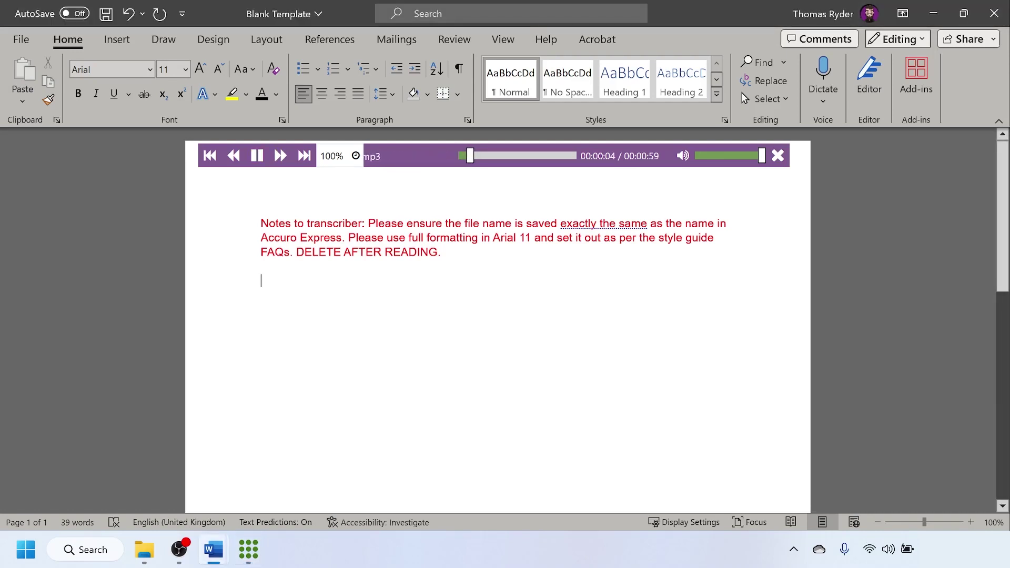
{"action": "type", "text": "DATE HERE"}
{"action": "key", "text": "Return"}
{"action": "key", "text": "Return"}
{"action": "type", "text": "Routine Referral"}
{"action": "key", "text": "Return"}
{"action": "key", "text": "Return"}
{"action": "type", "text": "Cardiology"}
{"action": "key", "text": "Return"}
{"action": "type", "text": "Salford"}
{"action": "key", "text": "Return"}
{"action": "key", "text": "Return"}
{"action": "key", "text": "Return"}
{"action": "key", "text": "Return"}
{"action": "type", "text": "Dear Colleague"}
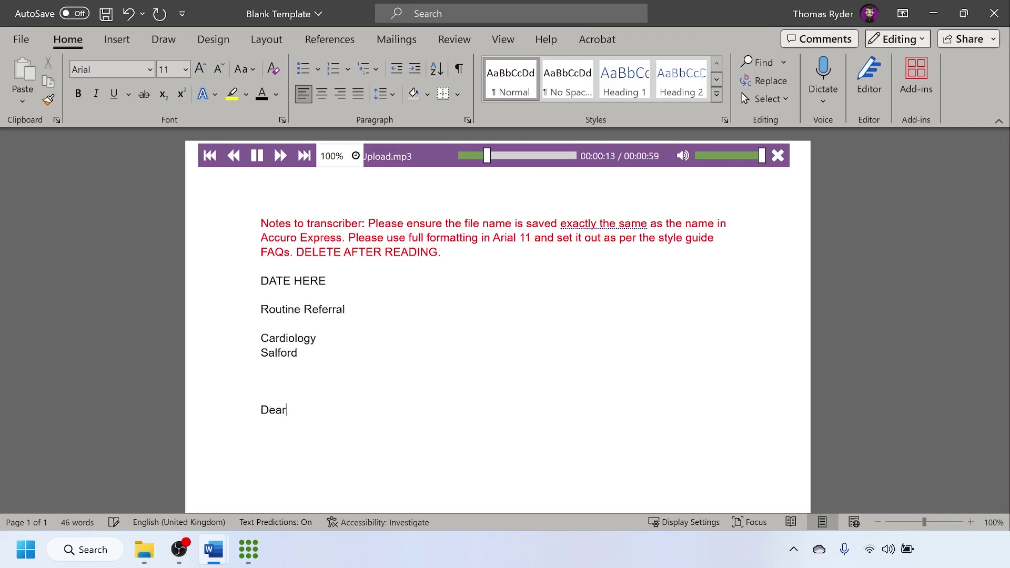
{"action": "key", "text": "Return"}
{"action": "key", "text": "Return"}
Step: Type the patient's name, DOB and NHS number line, 'Reason for referral: Echocardiogram request.' and the opening sentence
{"action": "type", "text": "Re: John Smith"}
{"action": "key", "text": "Tab"}
{"action": "type", "text": "DOB: 01/01/1990"}
{"action": "key", "text": "Tab"}
{"action": "type", "text": "NHS No.: 111 222 3333"}
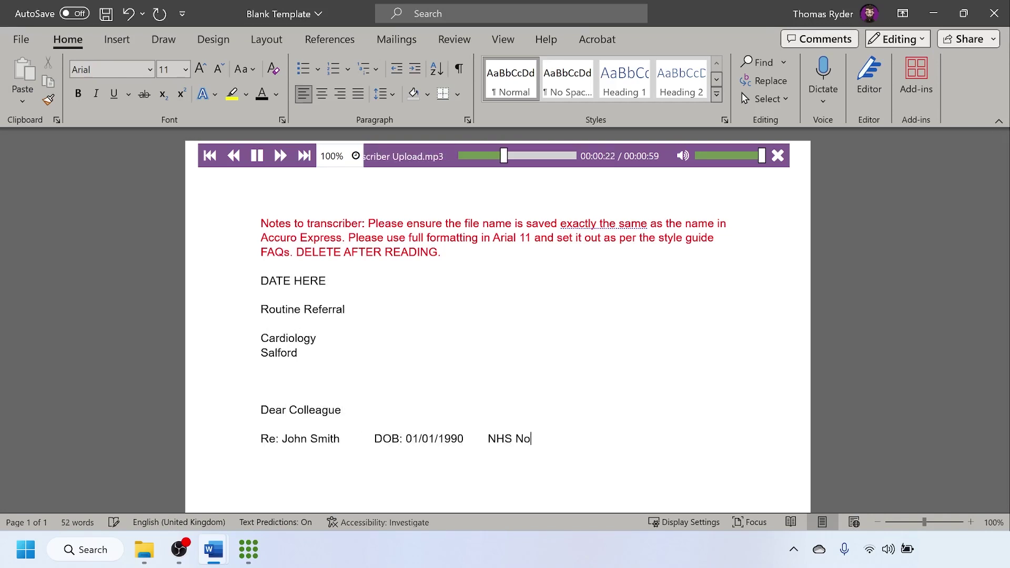
{"action": "key", "text": "Return"}
{"action": "key", "text": "Return"}
{"action": "type", "text": "Reason for referral:"}
{"action": "key", "text": "Tab"}
{"action": "type", "text": "Echocardiogram request"}
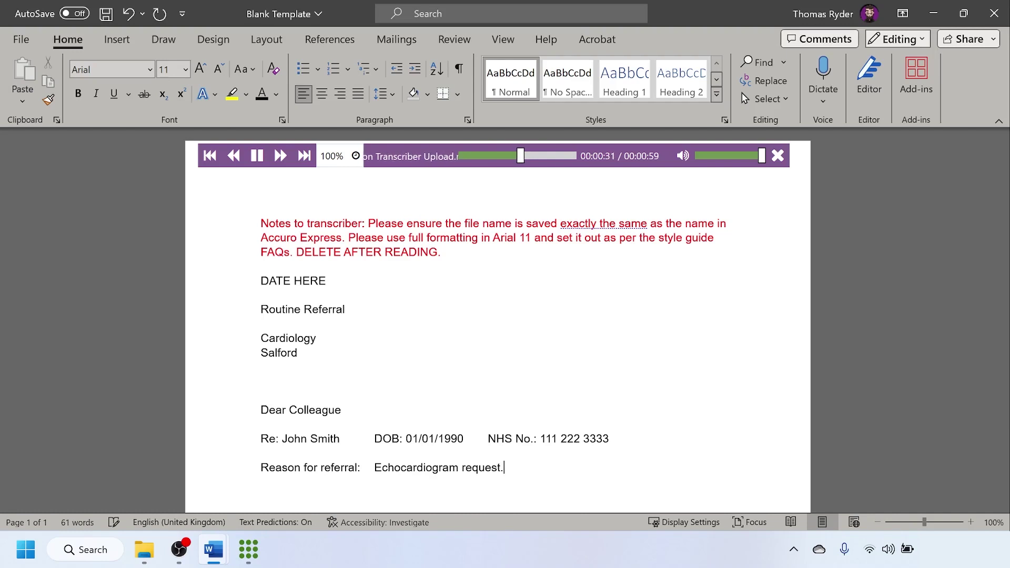
{"action": "type", "text": "."}
{"action": "key", "text": "Return"}
{"action": "key", "text": "Return"}
{"action": "type", "text": "I would be grateful if this patient could be seen with a view to an echocardiogram."}
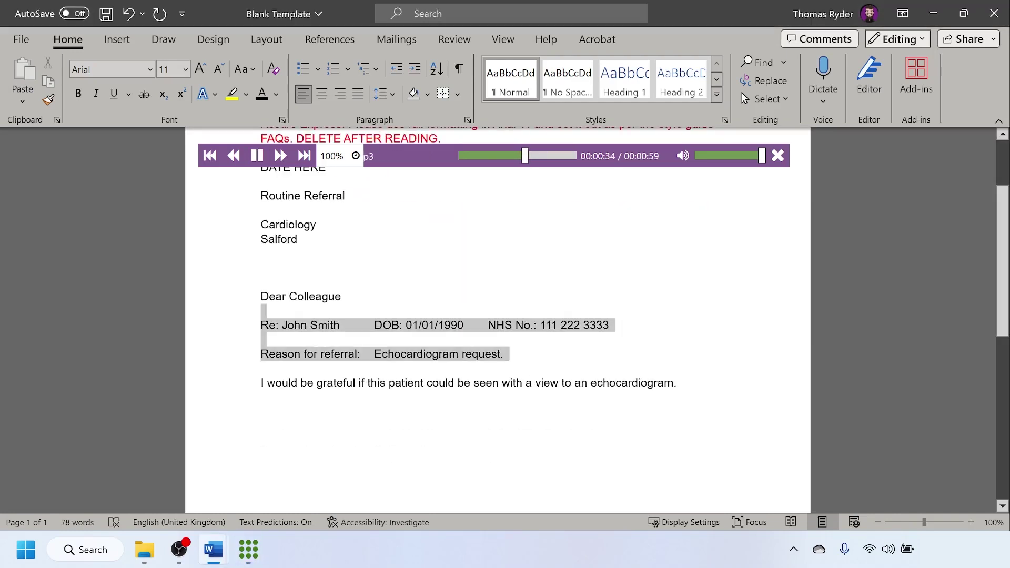
Step: Bold the patient and reason lines and type the symptoms, atrial fibrillation, examination and echocardiogram request paragraphs
{"action": "key", "text": "ctrl+b"}
{"action": "type", "text": "He reports episodic shortness of breath of recent onset."}
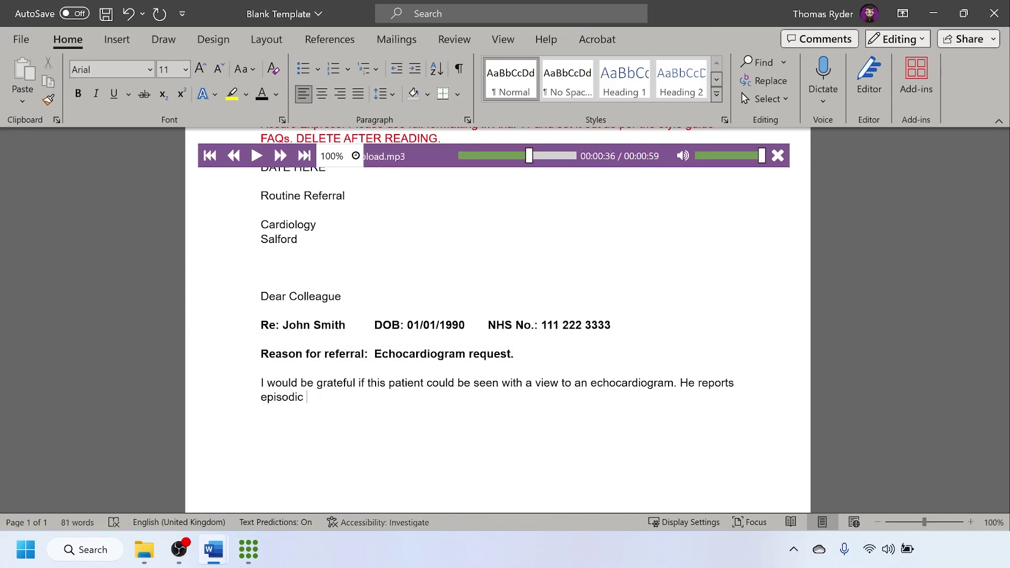
{"action": "key", "text": "Return"}
{"action": "key", "text": "Return"}
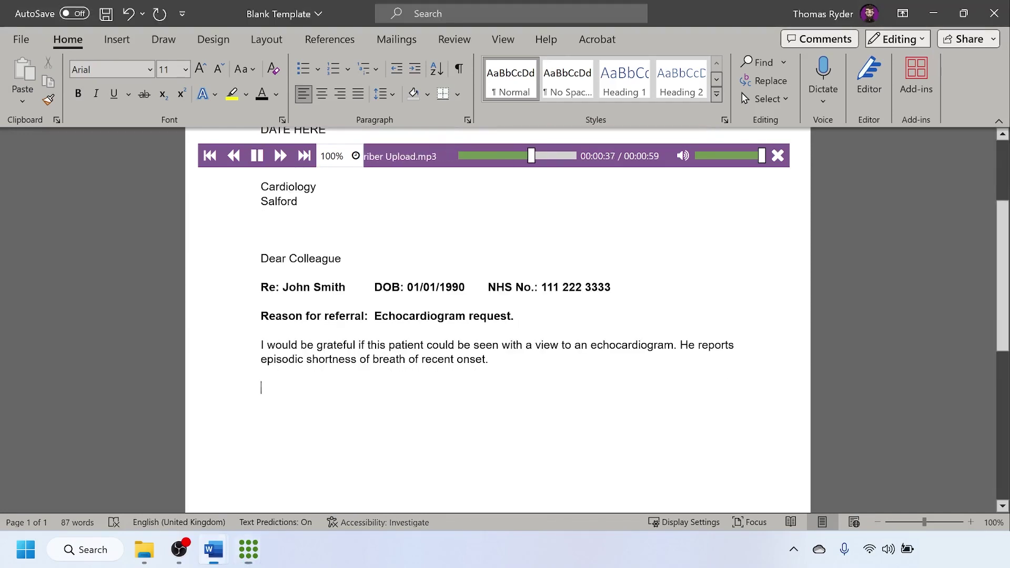
{"action": "type", "text": "He is known to have atrial fibrillation confirmed on recent ECG."}
{"action": "key", "text": "Return"}
{"action": "key", "text": "Return"}
{"action": "type", "text": "On examinat"}
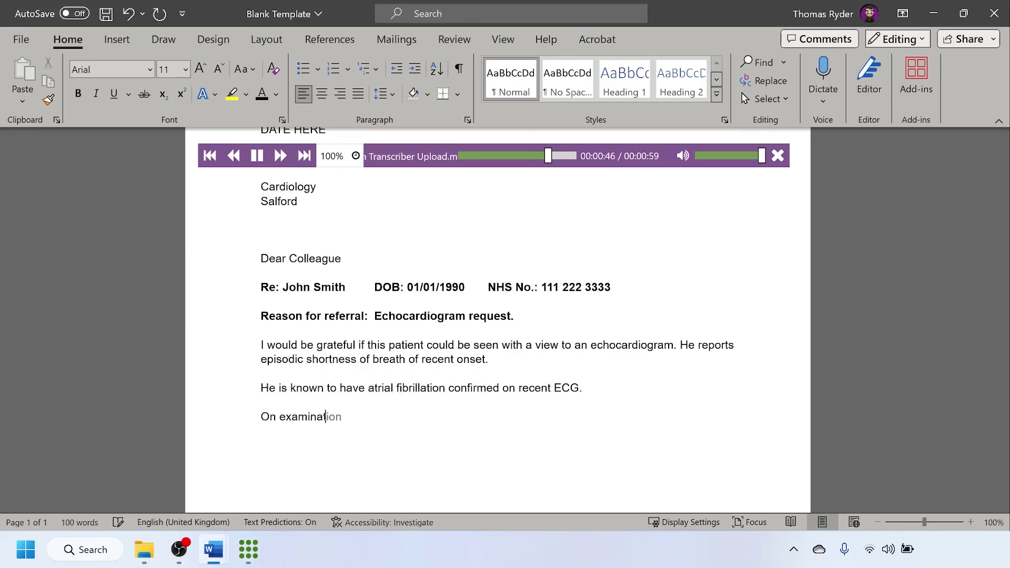
{"action": "type", "text": "ion, he has reduce"}
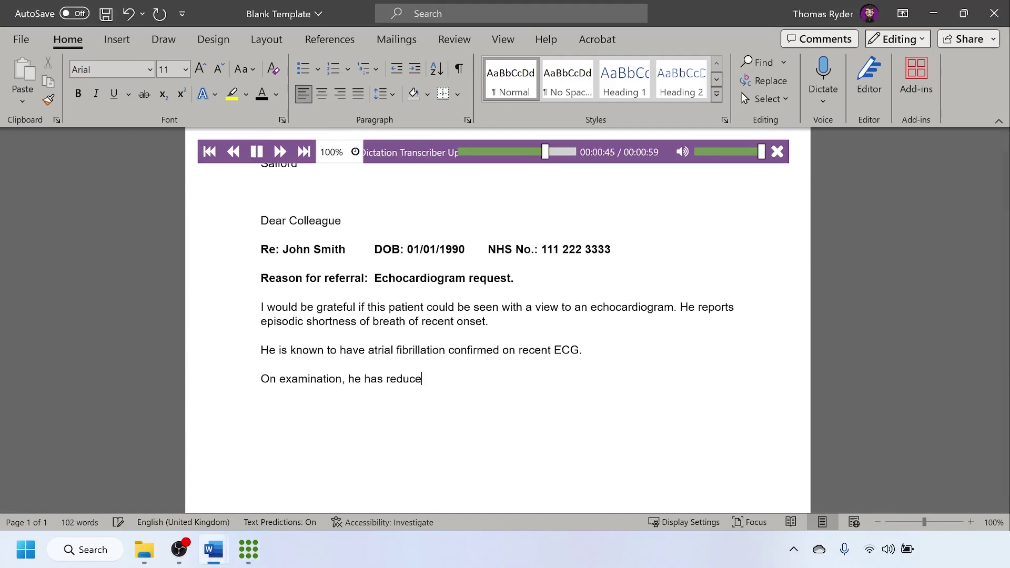
{"action": "type", "text": "d air entry at the lung bases with marked lower leg pitting oedema. Chest x-ray w"}
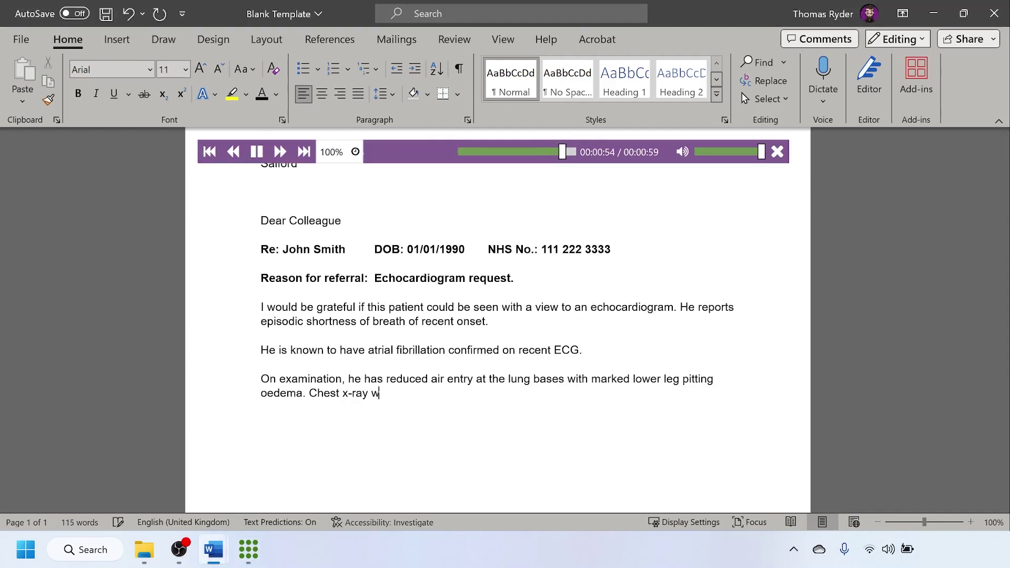
{"action": "type", "text": "as normal. BNP was raised at 520."}
{"action": "key", "text": "Return"}
{"action": "key", "text": "Return"}
{"action": "type", "text": "I would be grateful for an echocardiogram to guide further management."}
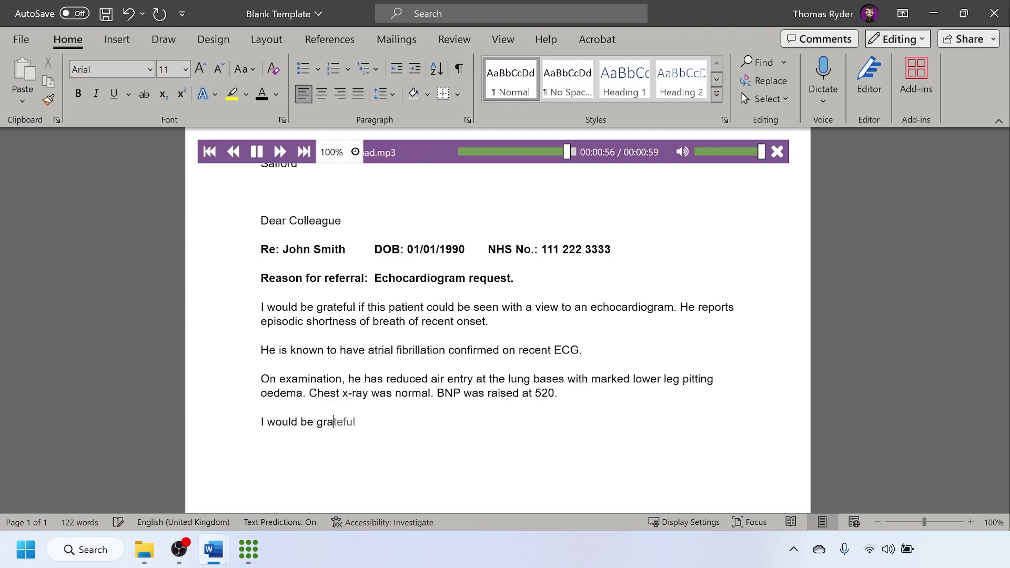
{"action": "key", "text": "Return"}
{"action": "key", "text": "Return"}
{"action": "key", "text": "F12"}
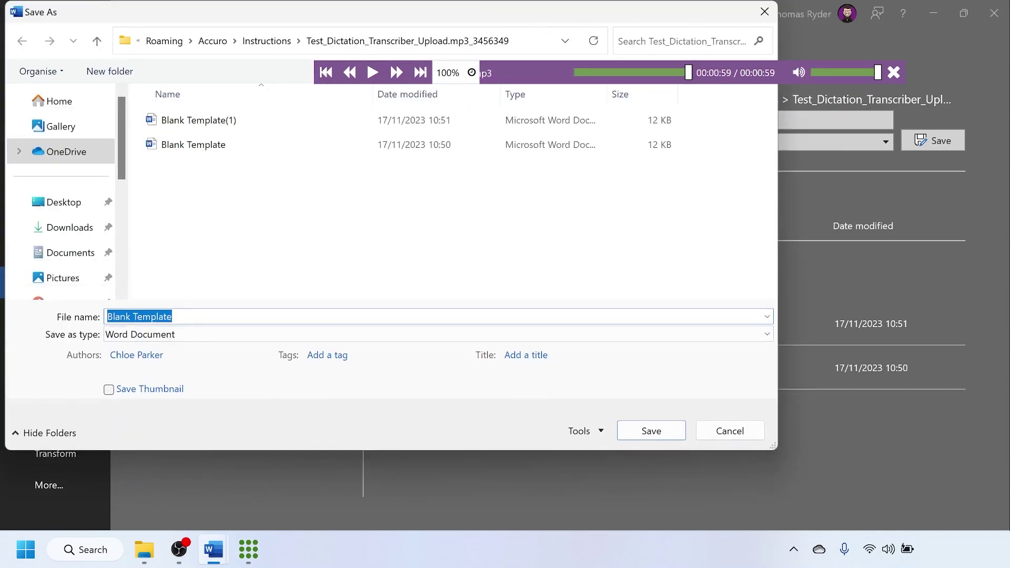
Step: Save the letter as 'Test Dictation Transcriber Upload', dropping the .mp3 extension from the audio file name
{"action": "key", "text": "Tab"}
{"action": "key", "text": "shift+Tab"}
{"action": "type", "text": "T"}
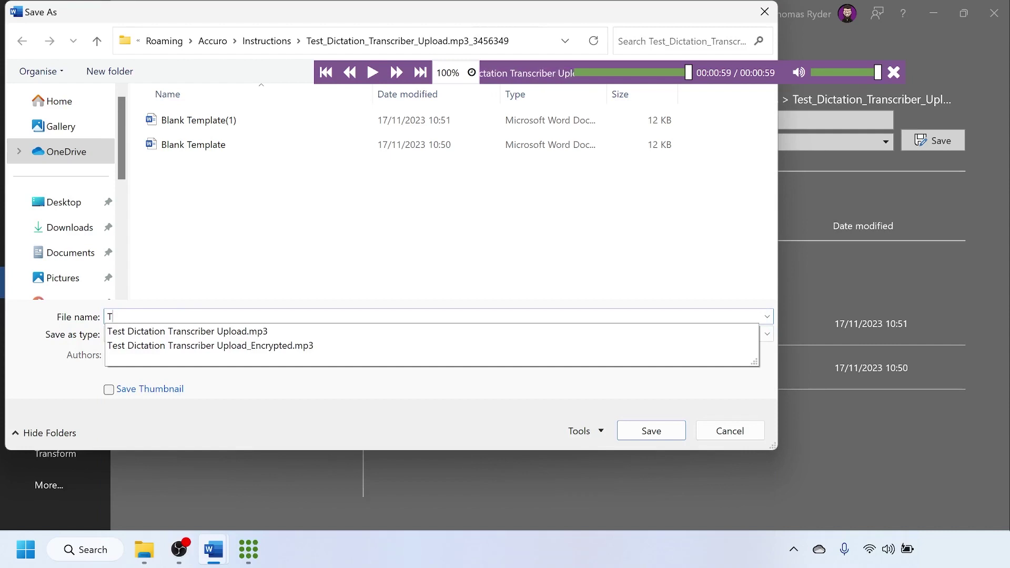
{"action": "key", "text": "Down"}
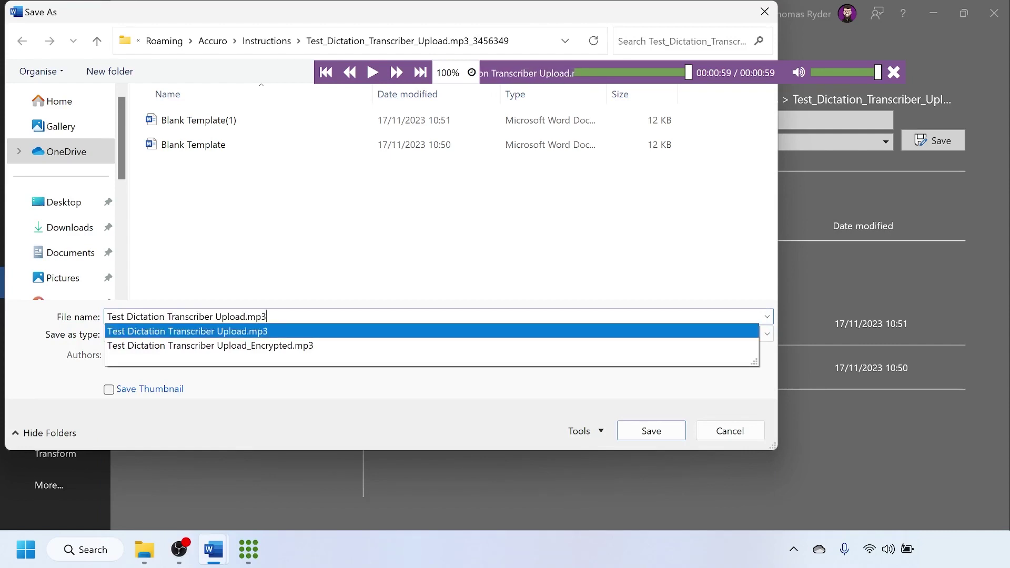
{"action": "key", "text": "Return"}
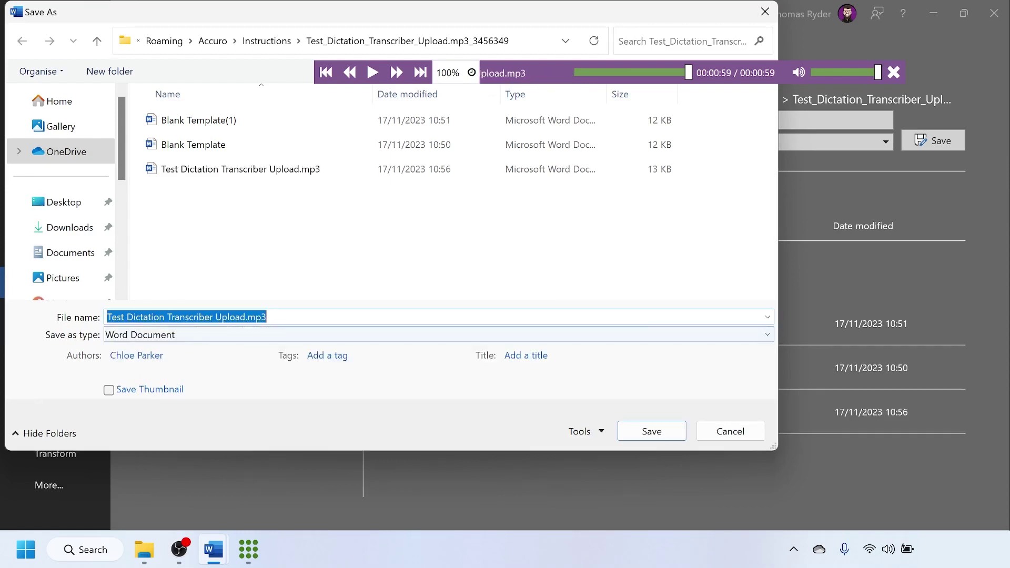
{"action": "key", "text": "End"}
{"action": "key", "text": "BackSpace"}
{"action": "key", "text": "BackSpace"}
{"action": "key", "text": "BackSpace"}
{"action": "key", "text": "BackSpace"}
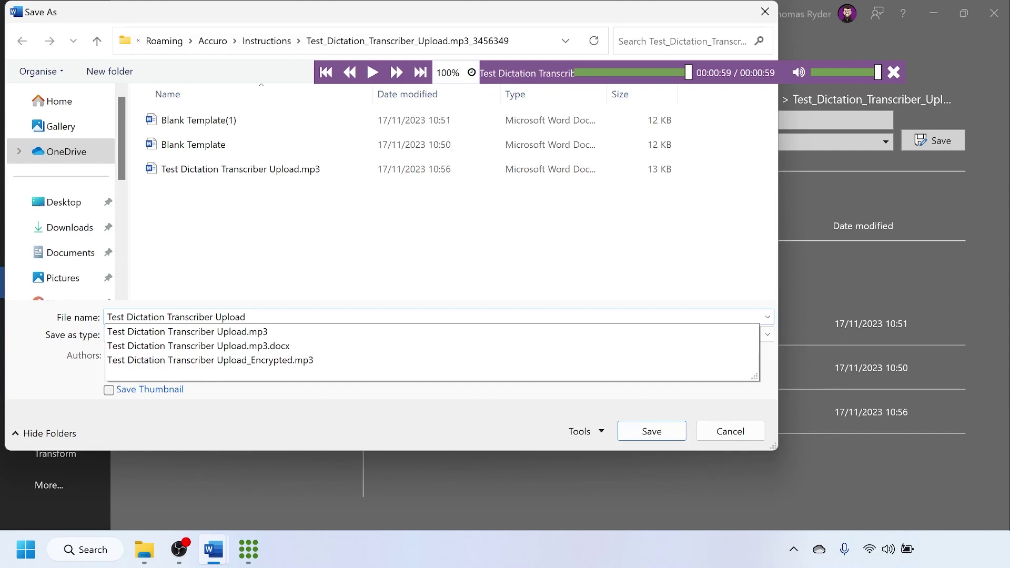
{"action": "key", "text": "Down"}
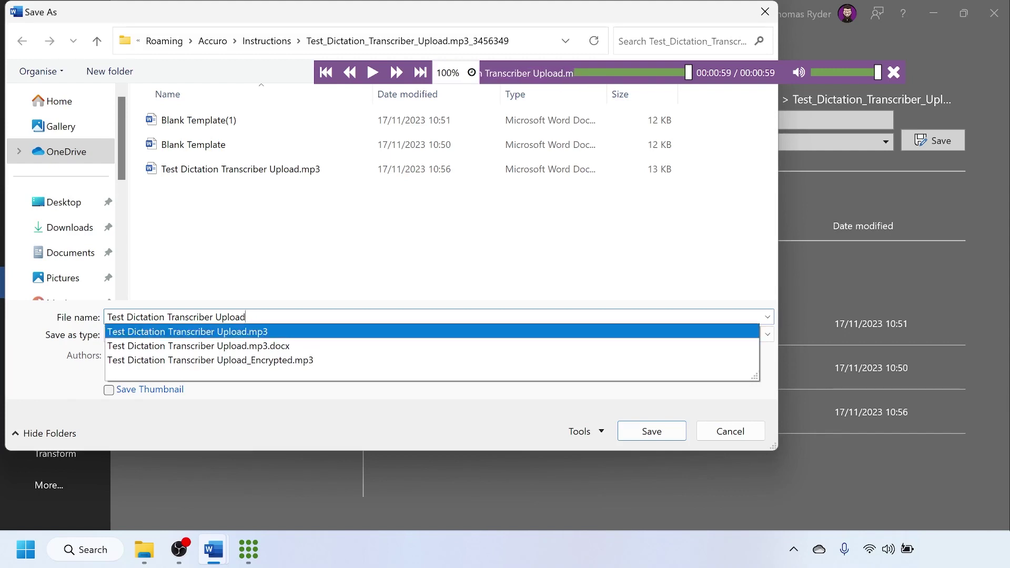
{"action": "key", "text": "Down"}
{"action": "key", "text": "Down"}
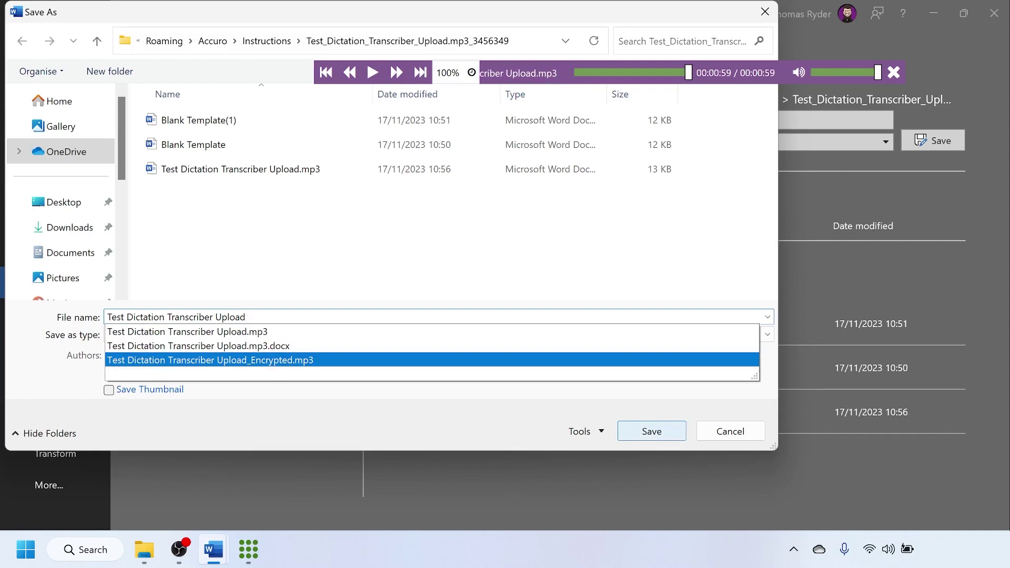
{"action": "key", "text": "Return"}
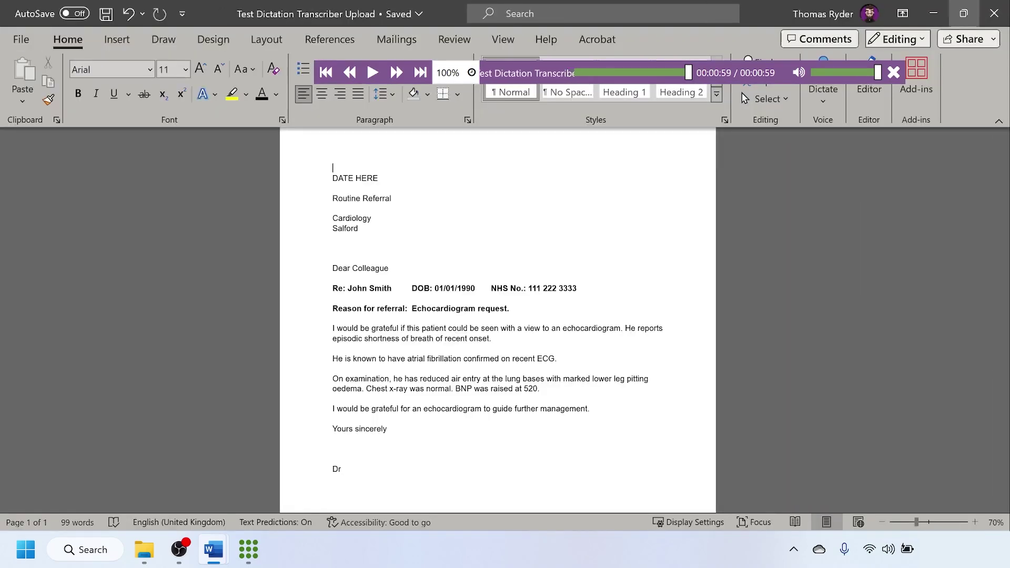
Step: Close Word, the dictation audio player and the transcripts folder window
{"action": "left_click", "coordinate": [993, 14]}
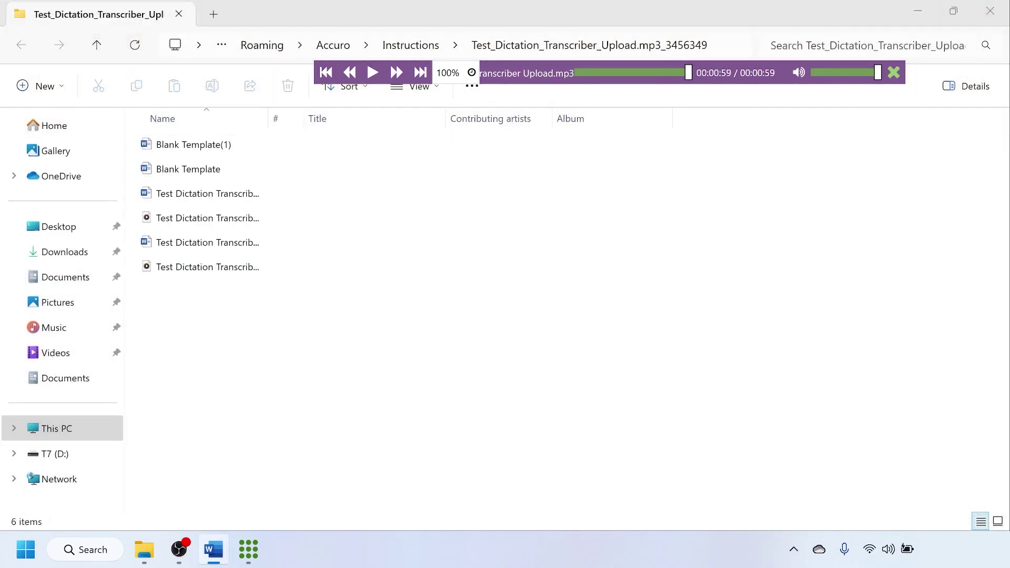
{"action": "left_click", "coordinate": [894, 72]}
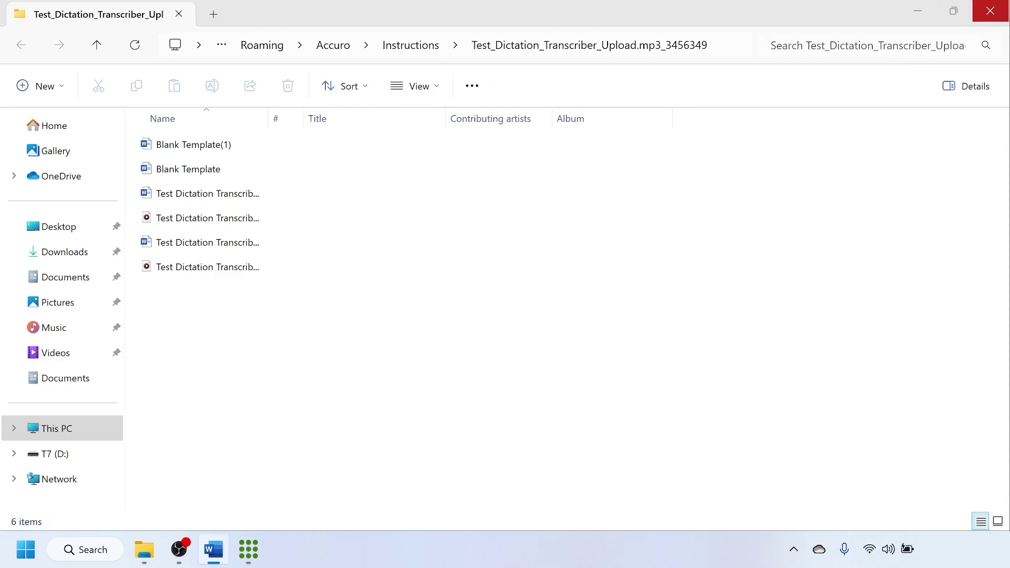
{"action": "left_click", "coordinate": [990, 10]}
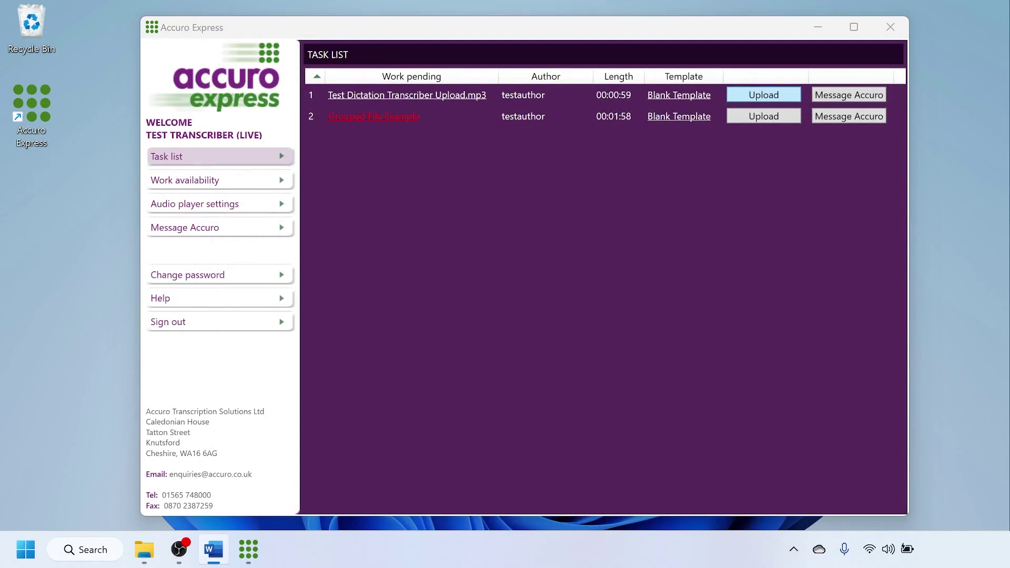
Step: Start the upload for the first dictation, tick Inaudibles and leave attendees at 1 voice
{"action": "left_click", "coordinate": [763, 95]}
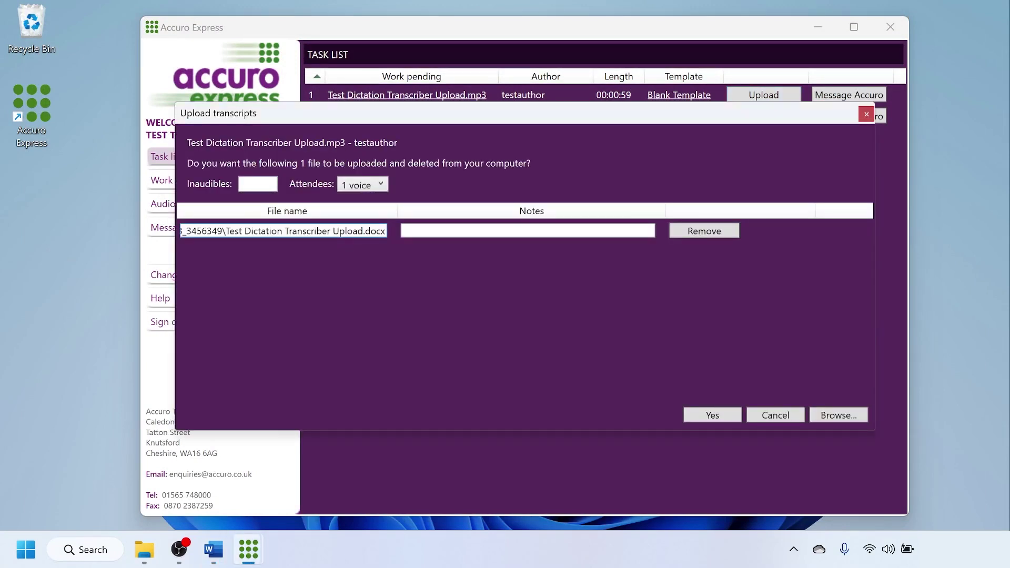
{"action": "left_click", "coordinate": [256, 185]}
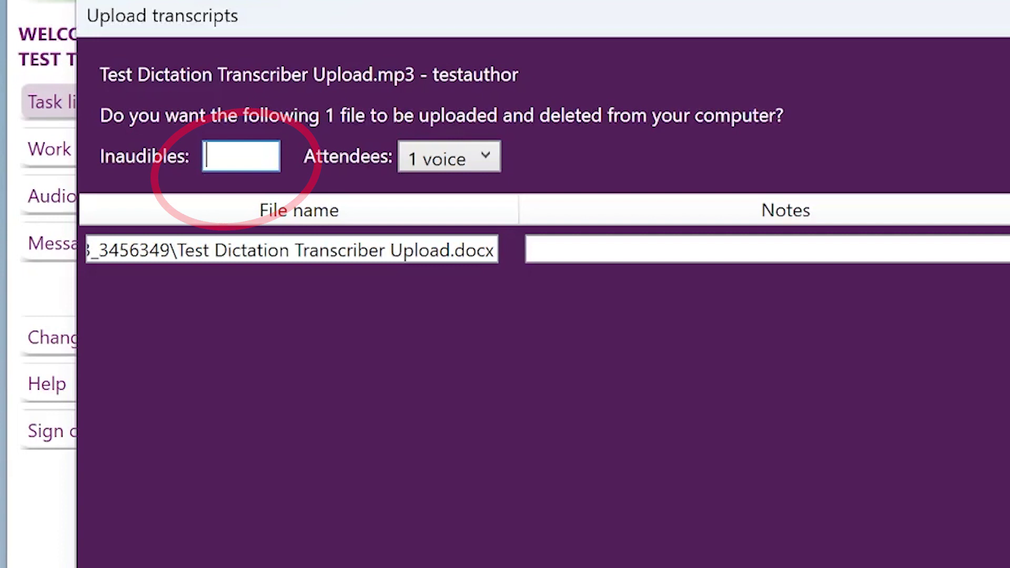
{"action": "left_click", "coordinate": [450, 157]}
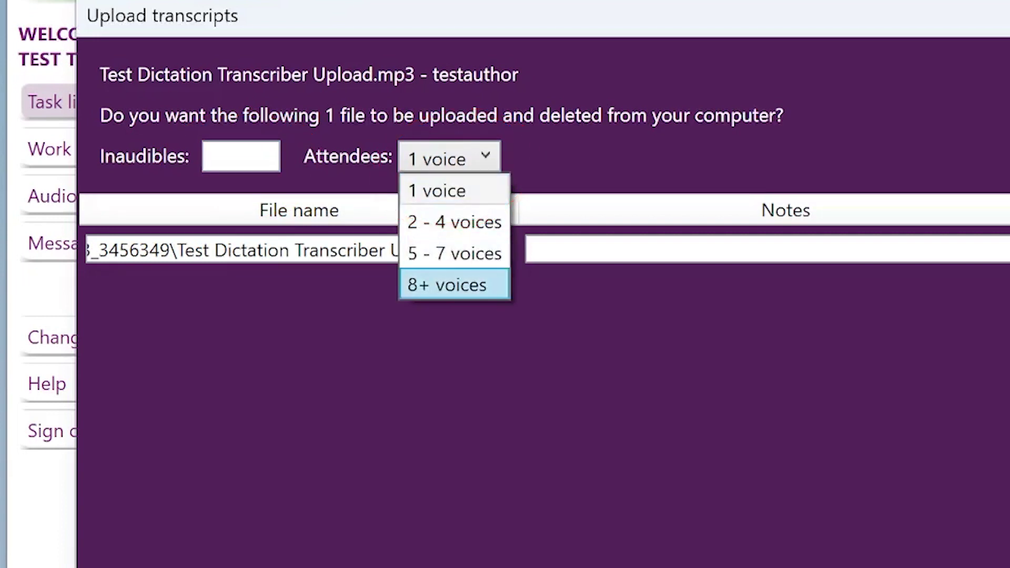
{"action": "key", "text": "Escape"}
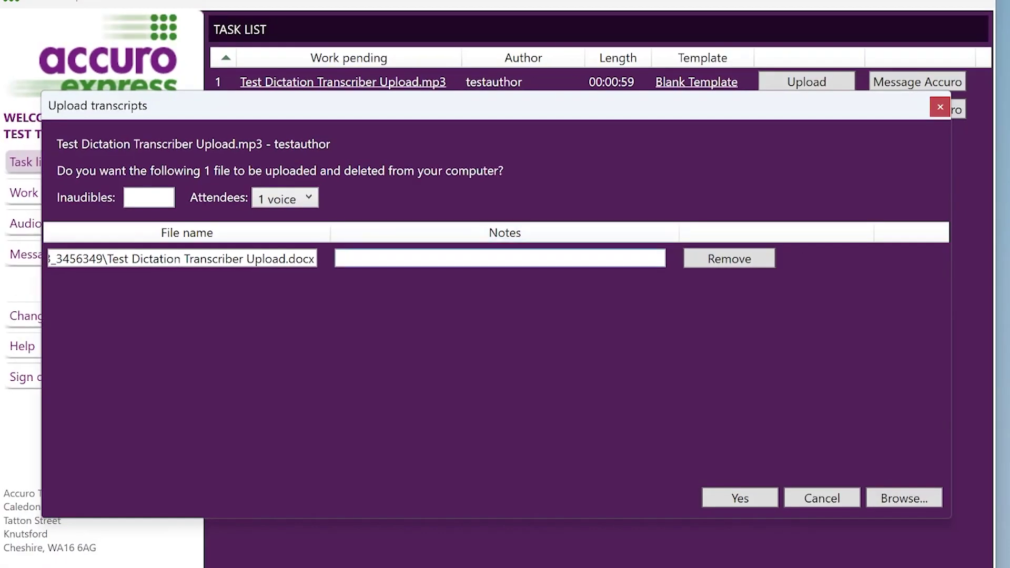
Step: Type the note 'Notes to Accuro go here...' saying not to enter notes from the author here
{"action": "left_click", "coordinate": [531, 241]}
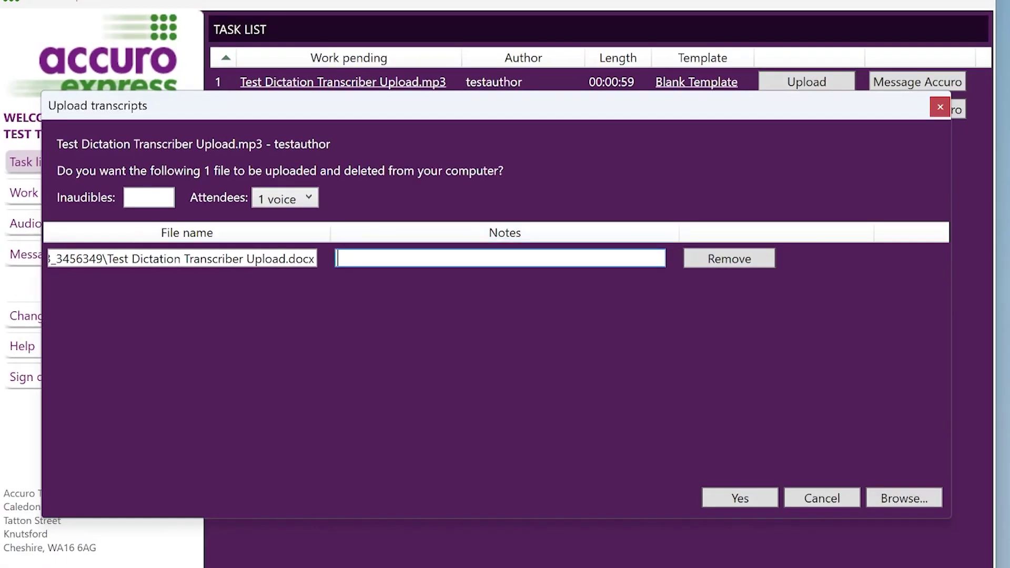
{"action": "type", "text": "Notes to Accuro go here. N"}
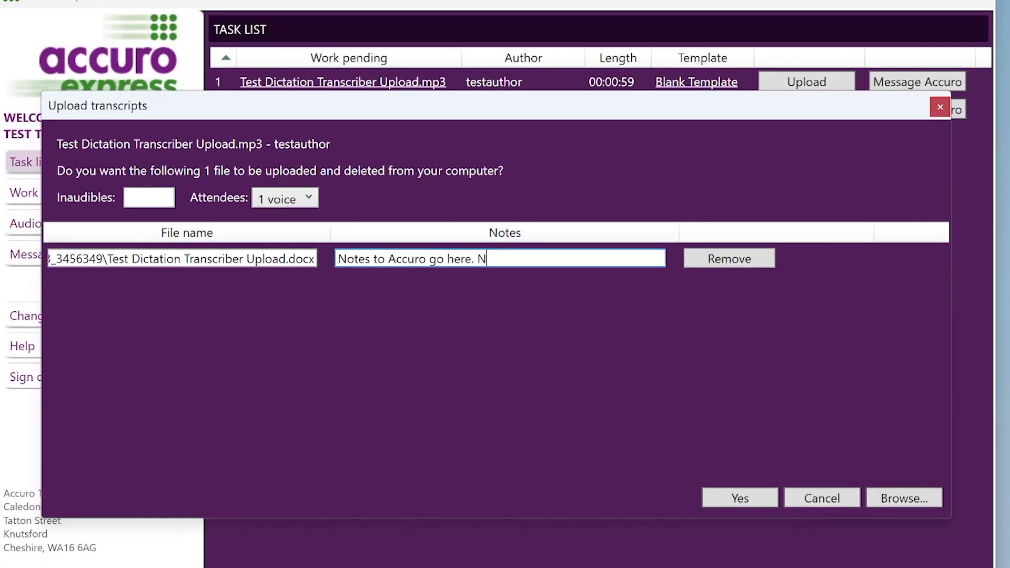
{"action": "key", "text": "BackSpace"}
{"action": "type", "text": "Do not type notes from doctor here"}
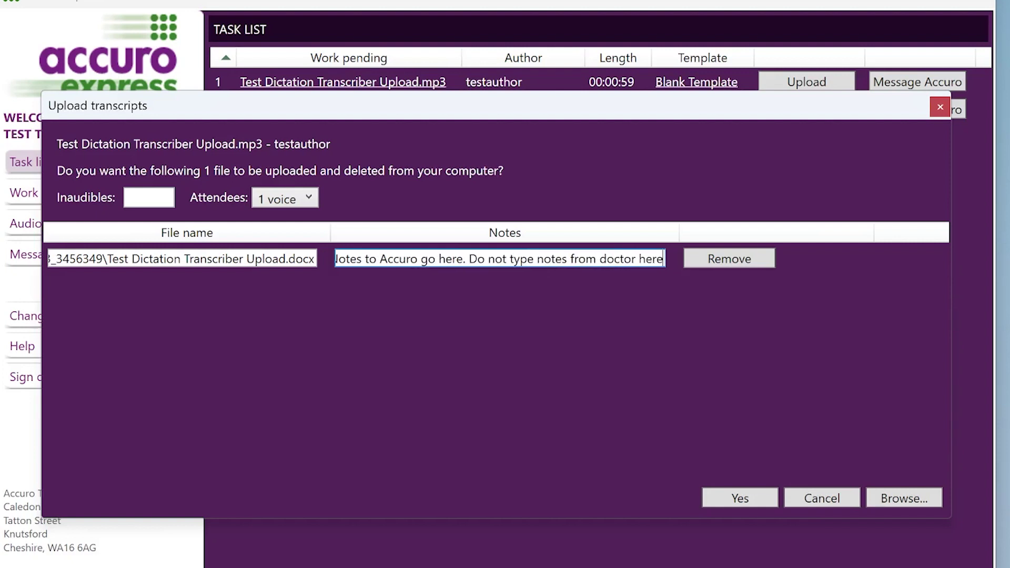
{"action": "type", "text": "."}
{"action": "key", "text": "BackSpace"}
{"action": "key", "text": "BackSpace"}
{"action": "key", "text": "BackSpace"}
{"action": "key", "text": "BackSpace"}
{"action": "key", "text": "BackSpace"}
{"action": "key", "text": "BackSpace"}
{"action": "key", "text": "BackSpace"}
{"action": "key", "text": "BackSpace"}
{"action": "key", "text": "BackSpace"}
{"action": "key", "text": "BackSpace"}
{"action": "key", "text": "BackSpace"}
{"action": "key", "text": "BackSpace"}
{"action": "type", "text": "author here."}
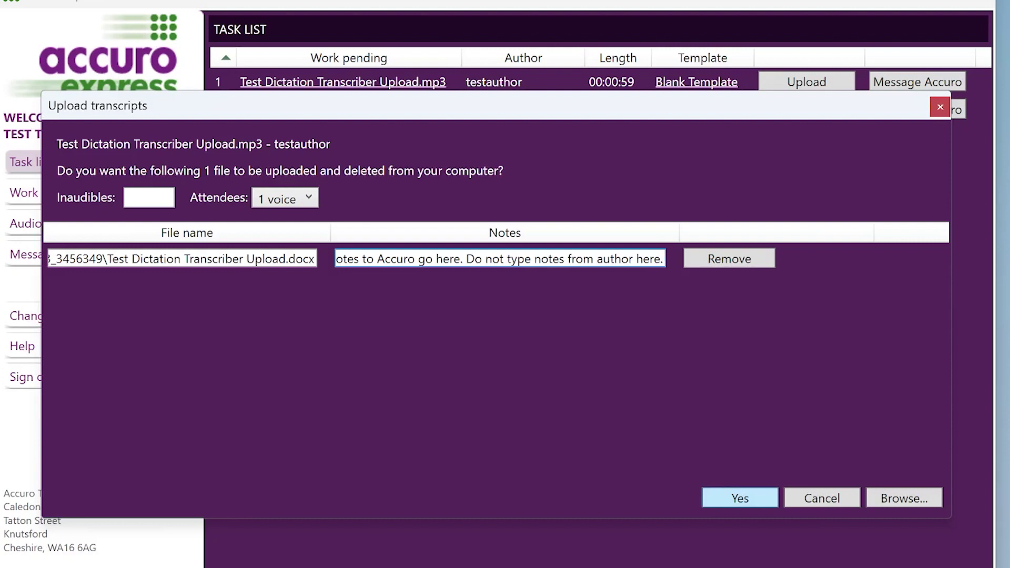